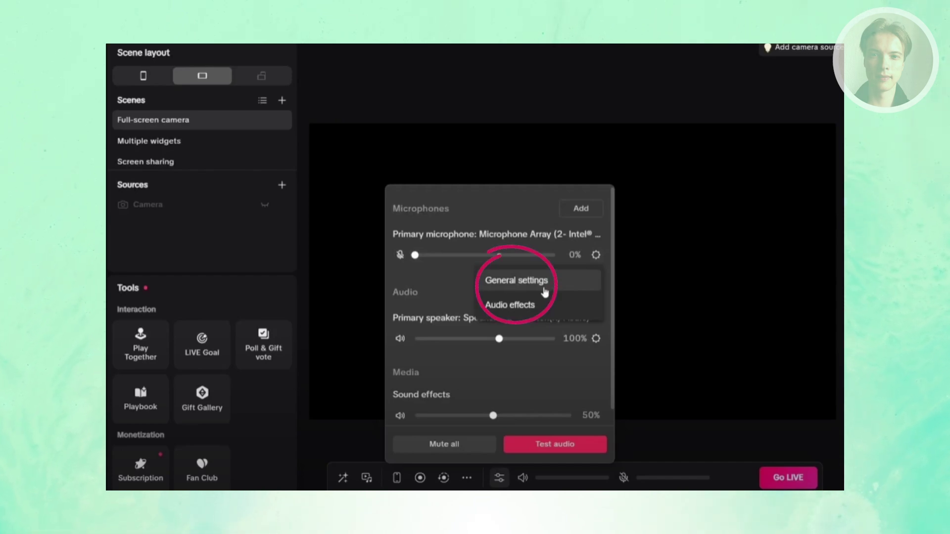
# - Show the General settings and Audio effects for the primary microphone
pyautogui.click(544, 292)
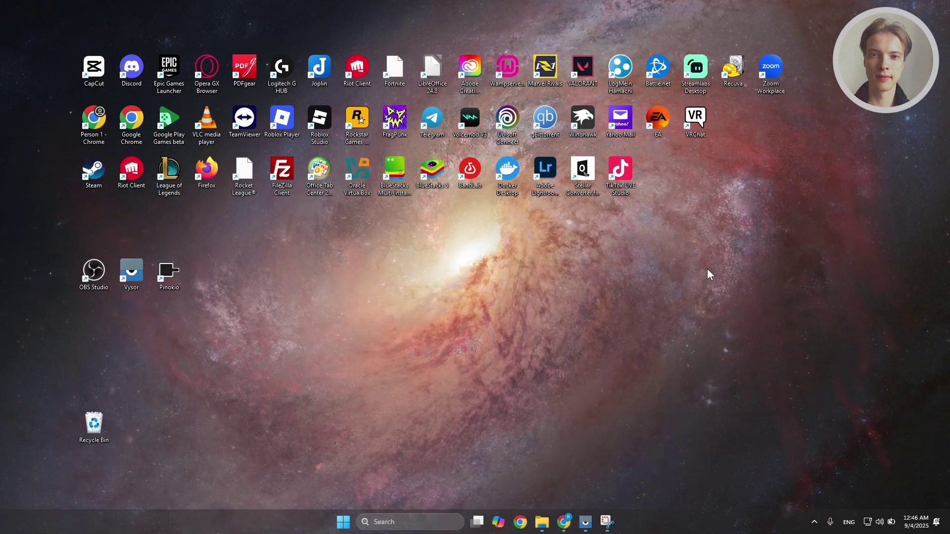
# - End the Task Manager process from the Apps list, then start a Windows search
pyautogui.hotkey('ctrl', 'shift', 'Escape')
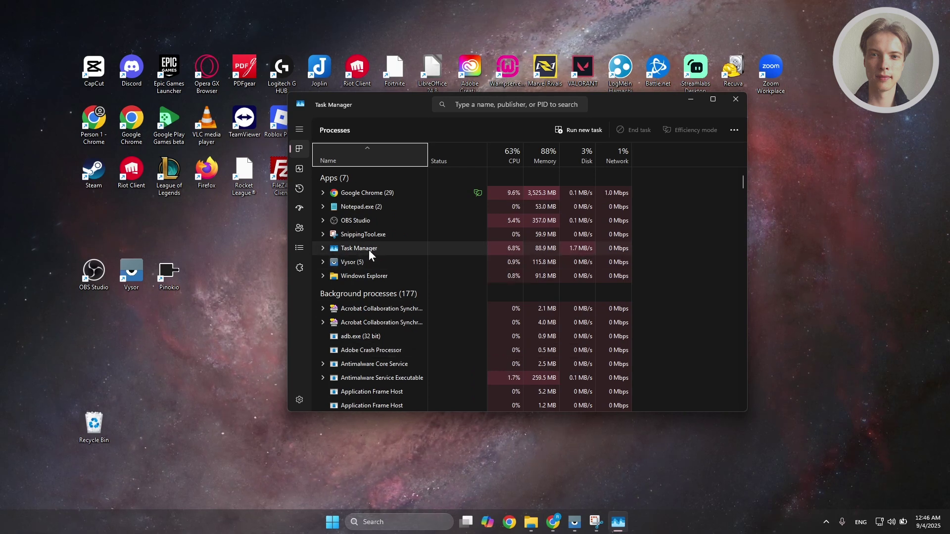
pyautogui.rightClick(369, 250)
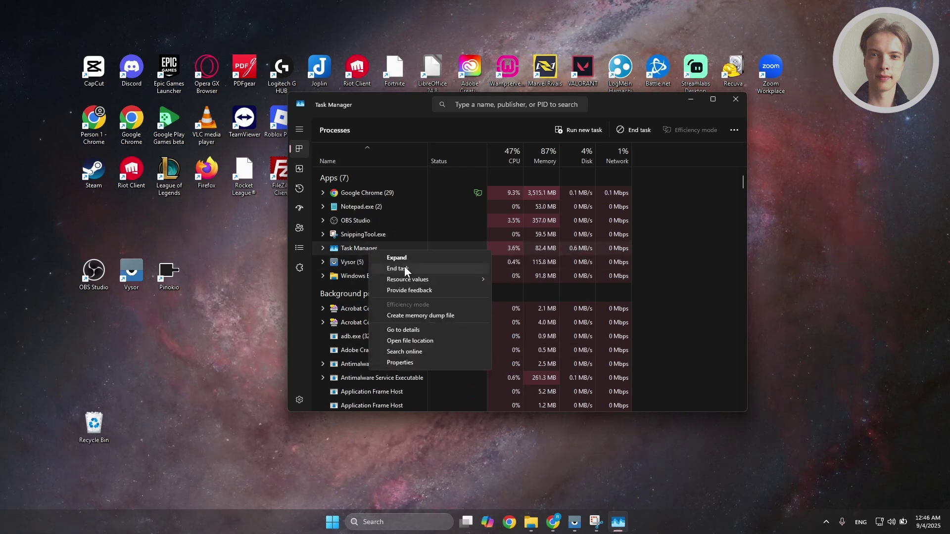
pyautogui.click(740, 99)
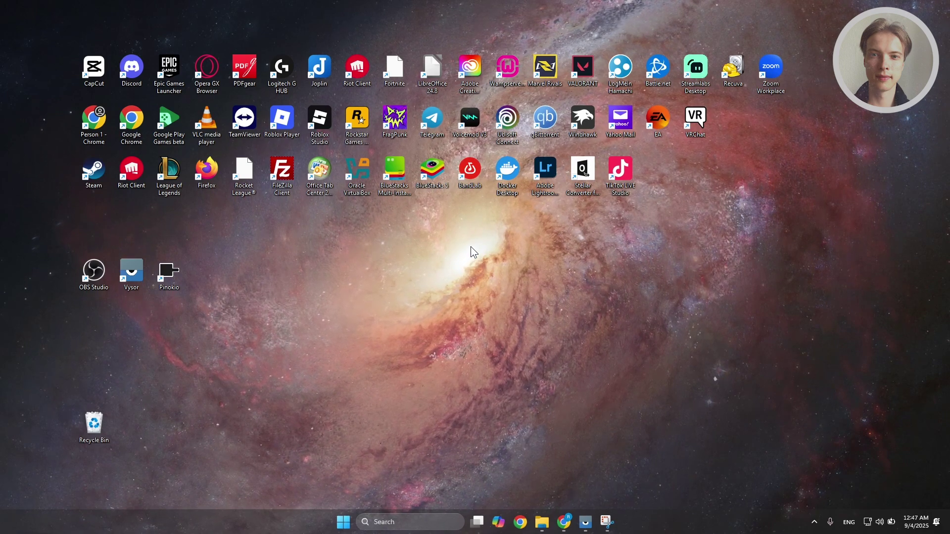
pyautogui.click(393, 522)
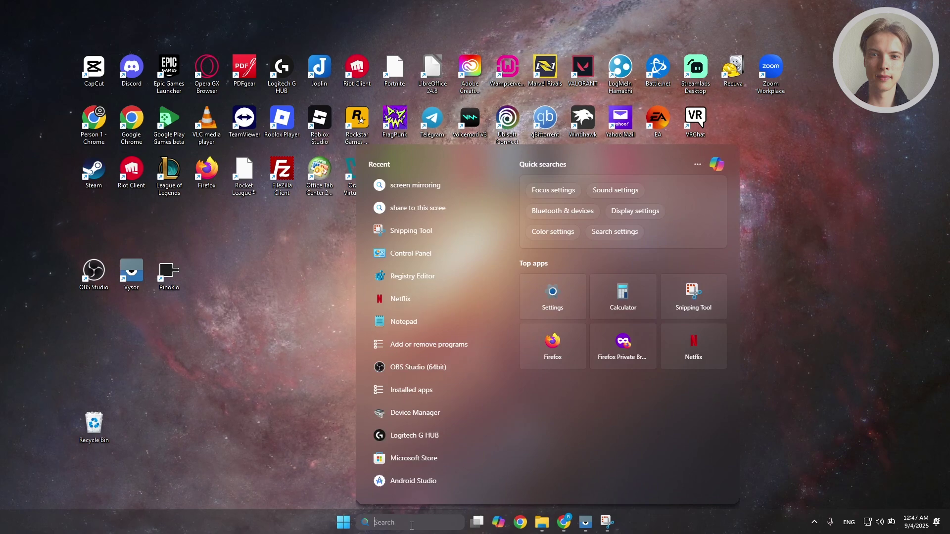
pyautogui.write('unins')
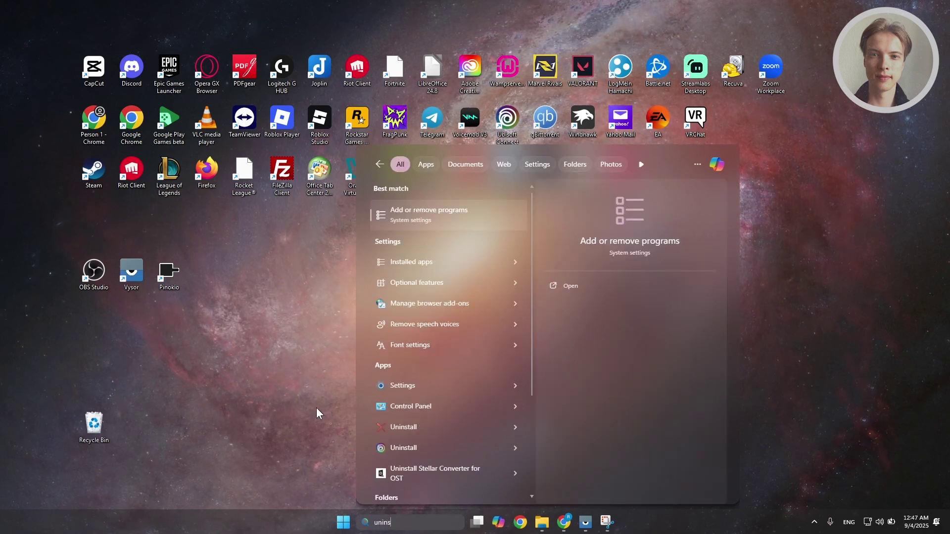
# - Go from the 'unins' search to Settings' Installed apps page and its app search
pyautogui.click(483, 214)
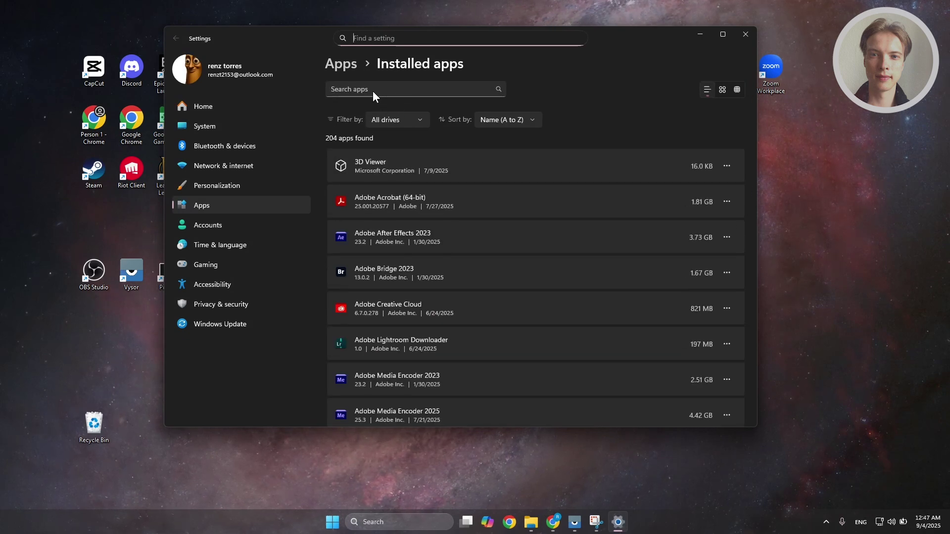
pyautogui.click(373, 91)
pyautogui.write('iktok')
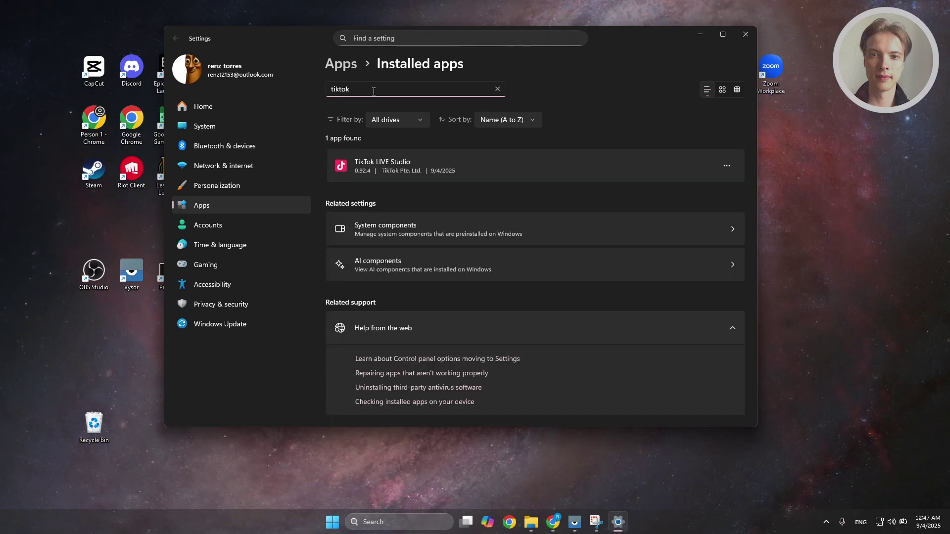
# - Reveal the Uninstall action for TikTok LIVE Studio, then close Settings without uninstalling
pyautogui.click(727, 167)
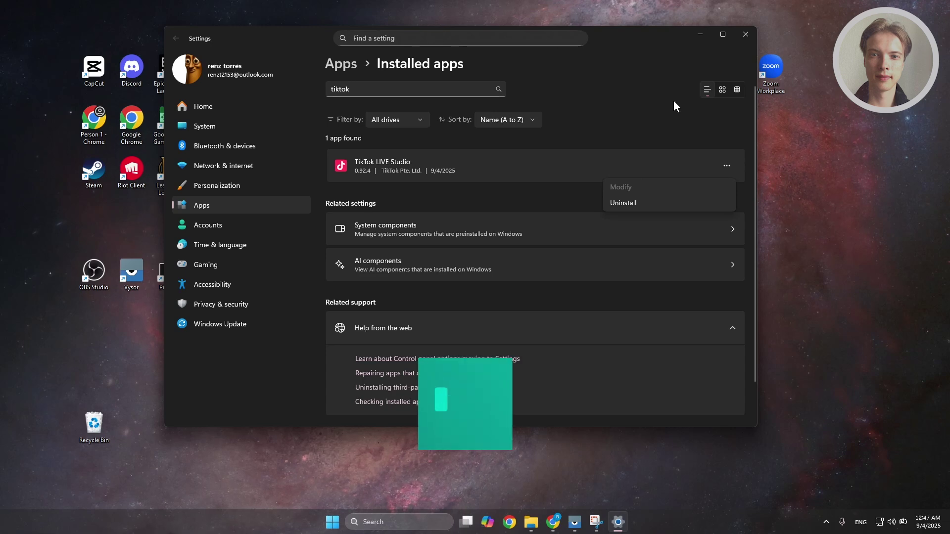
pyautogui.click(747, 34)
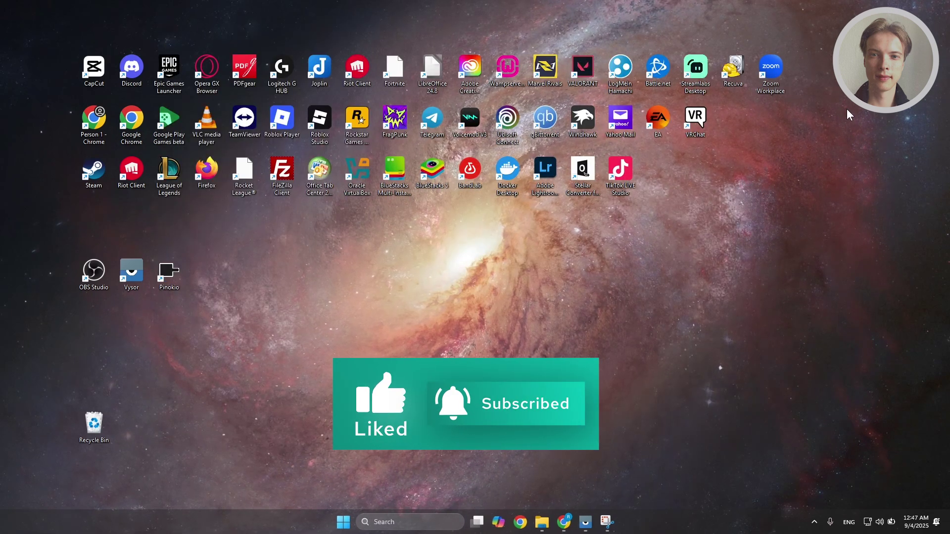